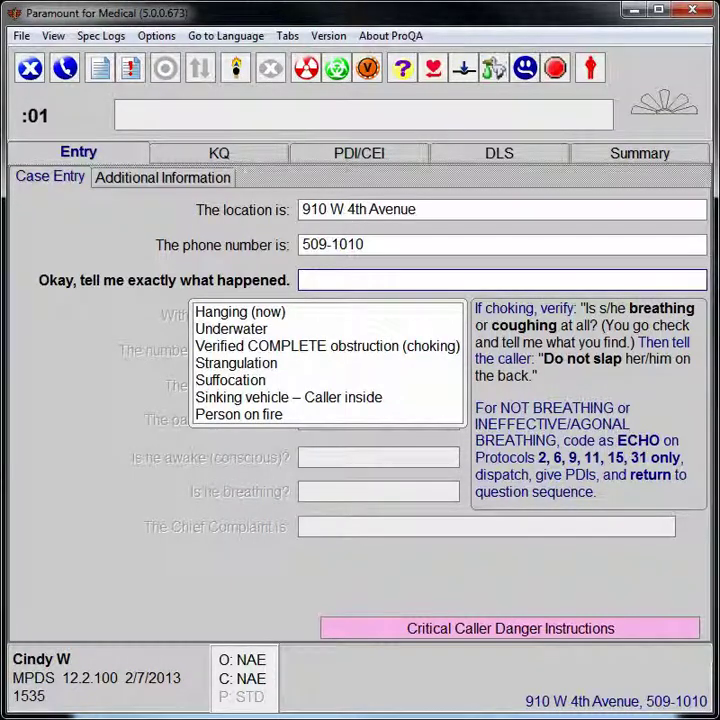
- Enter "Mom sick, stroke, vomiting" as the description of what happened
type("Mom si")
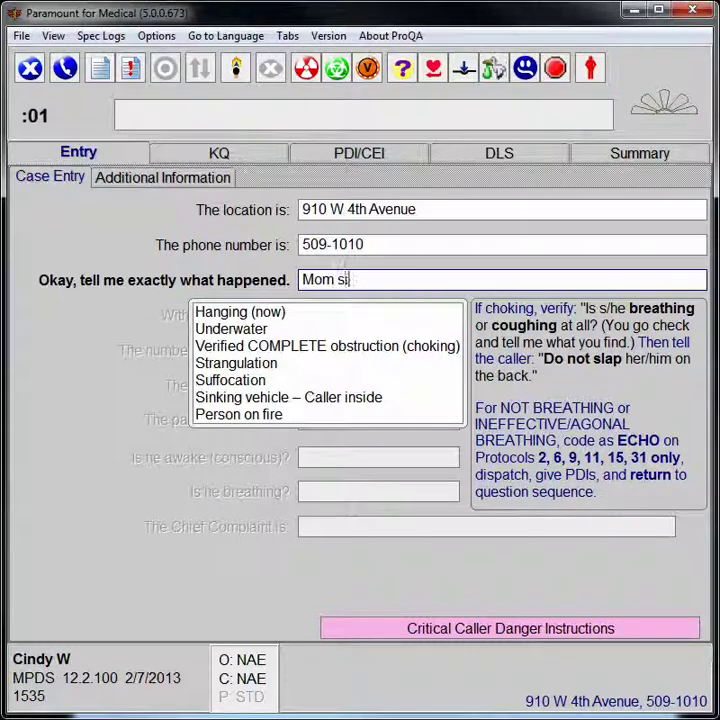
type("ck, stroke")
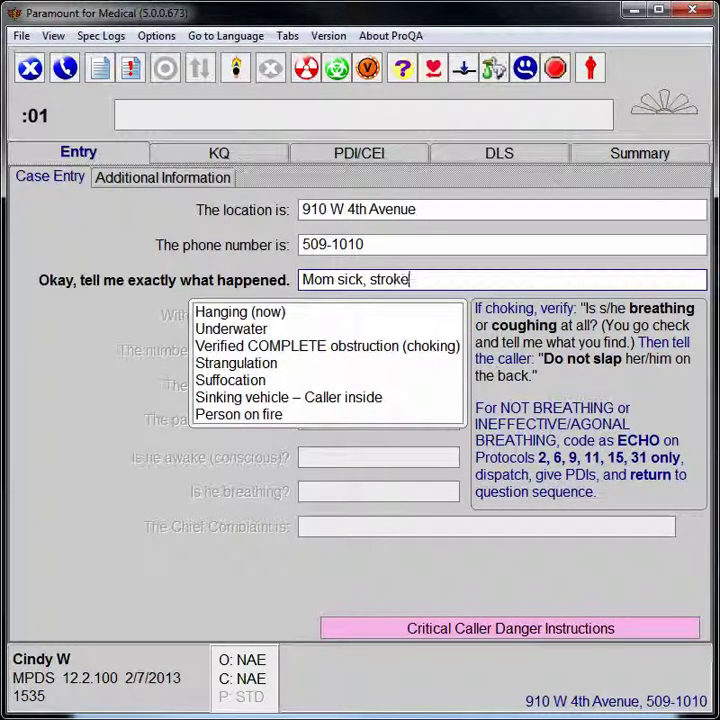
type(", vomiting")
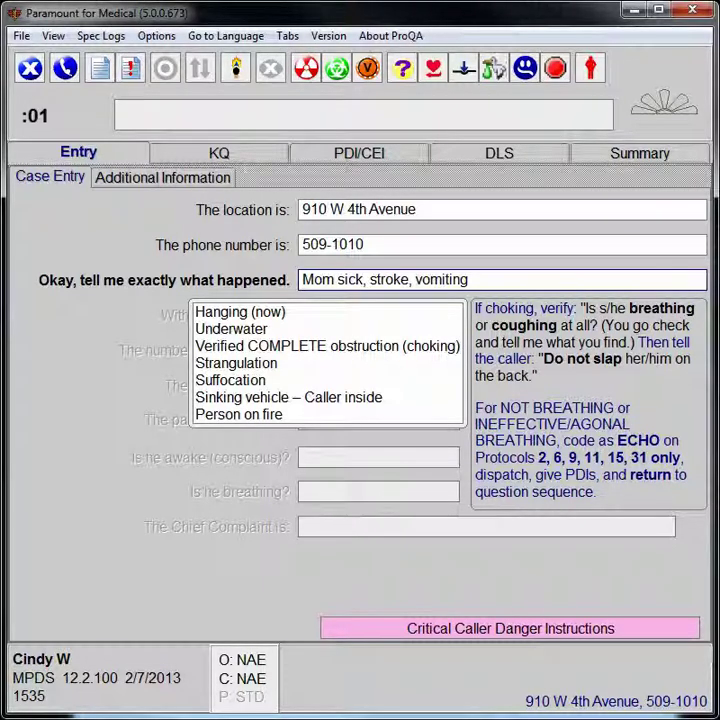
key("Return")
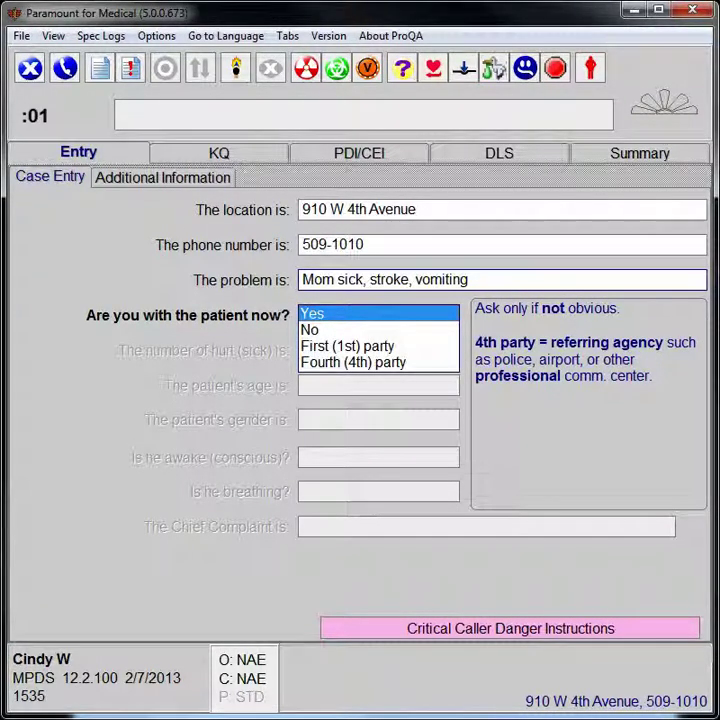
- Record that the caller is with the patient, one person is sick, and she is a 59-year-old female, awake and breathing
key("Return")
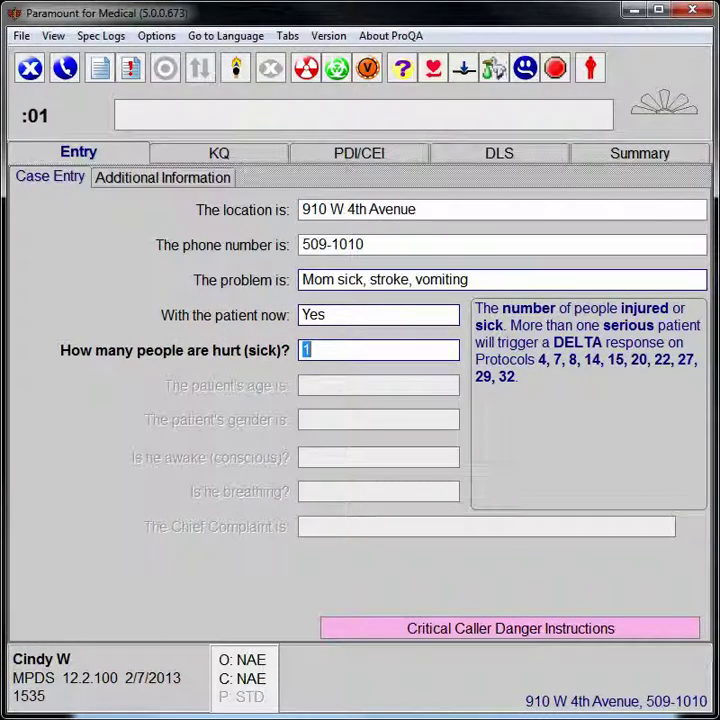
key("Return")
type("59")
key("Return")
type("f")
key("Return")
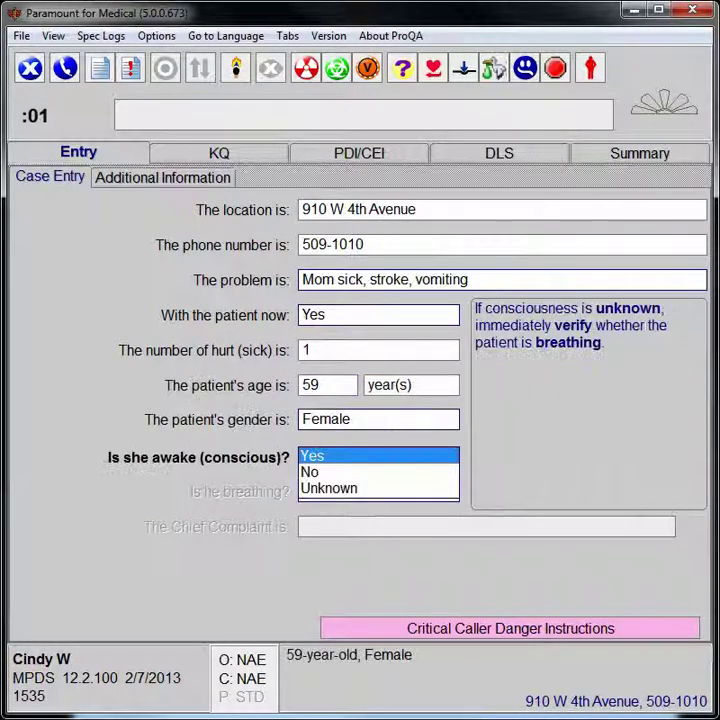
key("Return")
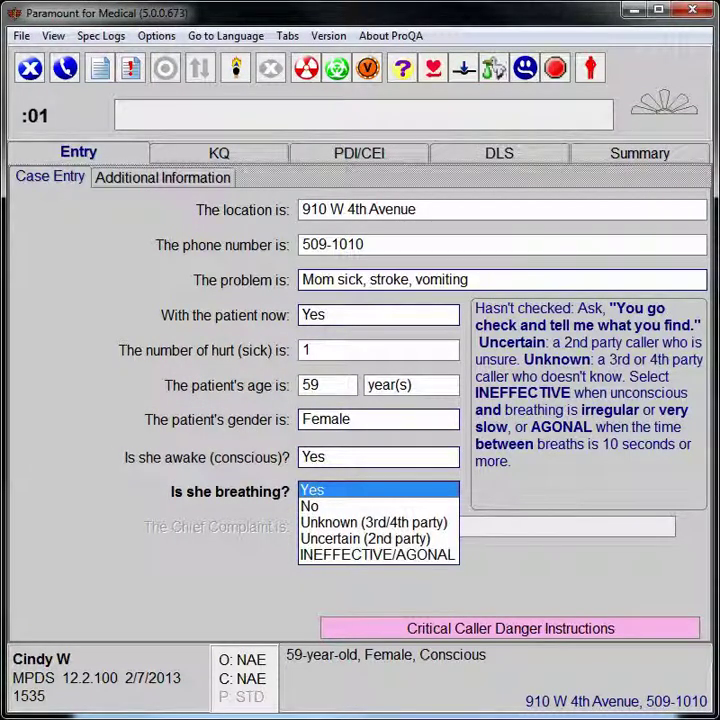
key("Return")
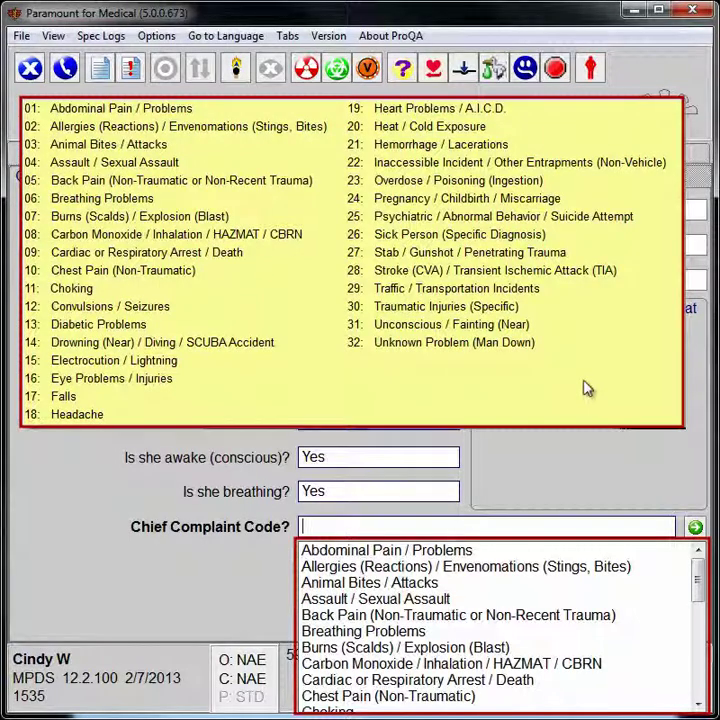
- Look through the list of Chief Complaint options for the complaint matching the caller's description
key("Escape")
key("Down")
key("Down")
key("Down")
key("Down")
key("Down")
key("Down")
key("Down")
key("Down")
key("Down")
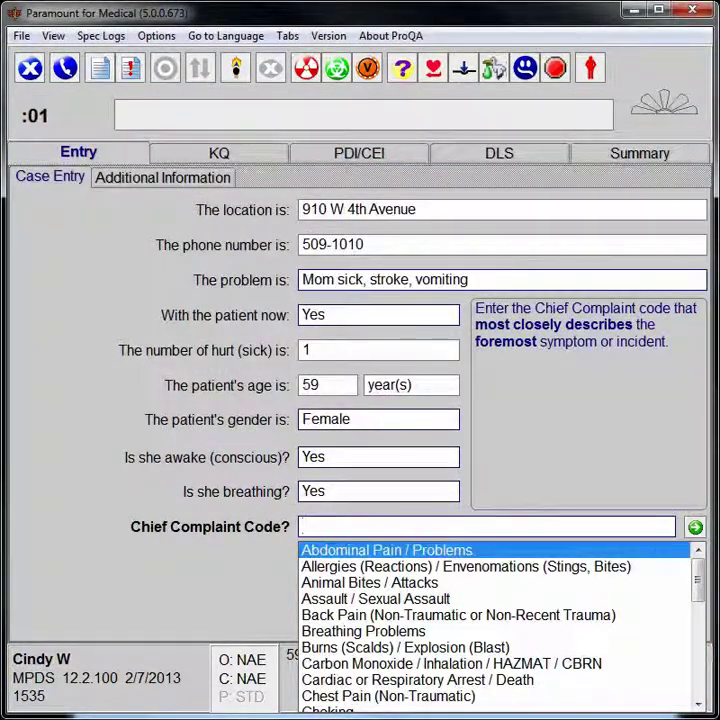
key("Down")
key("Down")
key("Down")
key("Down")
key("Down")
key("Down")
key("Down")
key("Down")
key("Down")
key("Down")
key("Down")
key("Down")
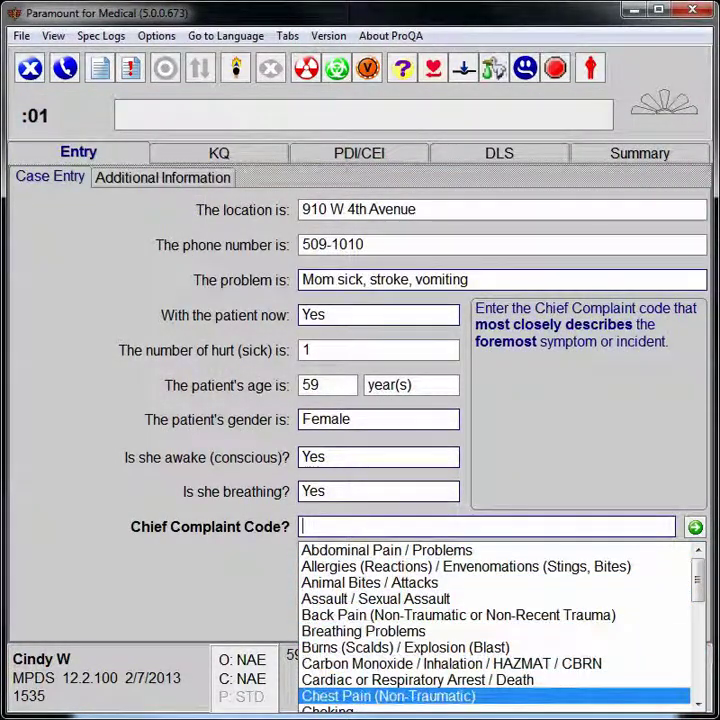
key("Down")
key("Down")
key("Down")
key("Down")
key("Down")
key("Down")
key("Down")
key("Down")
key("Down")
key("Down")
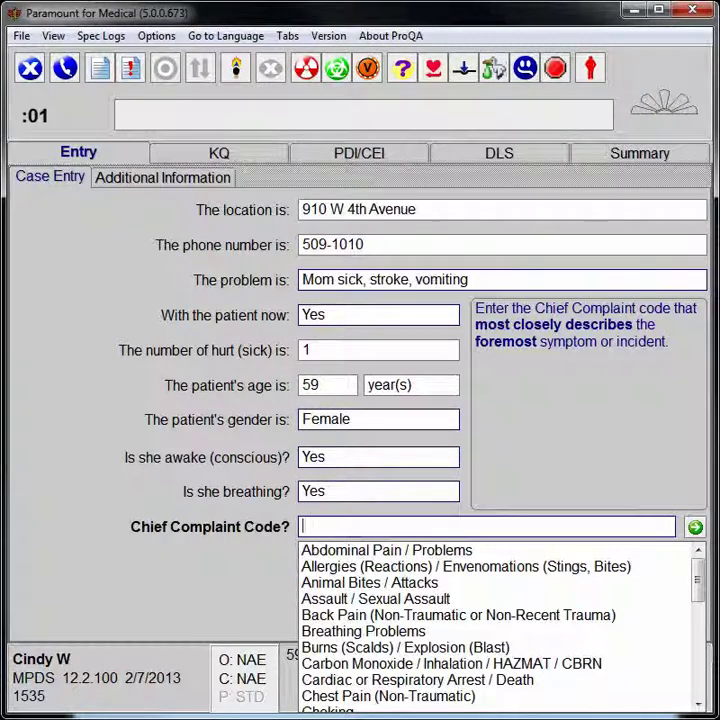
- Set the Chief Complaint to code 28, Stroke (CVA) / Transient Ischemic Attack (TIA), and answer that she is completely alert
type("STR")
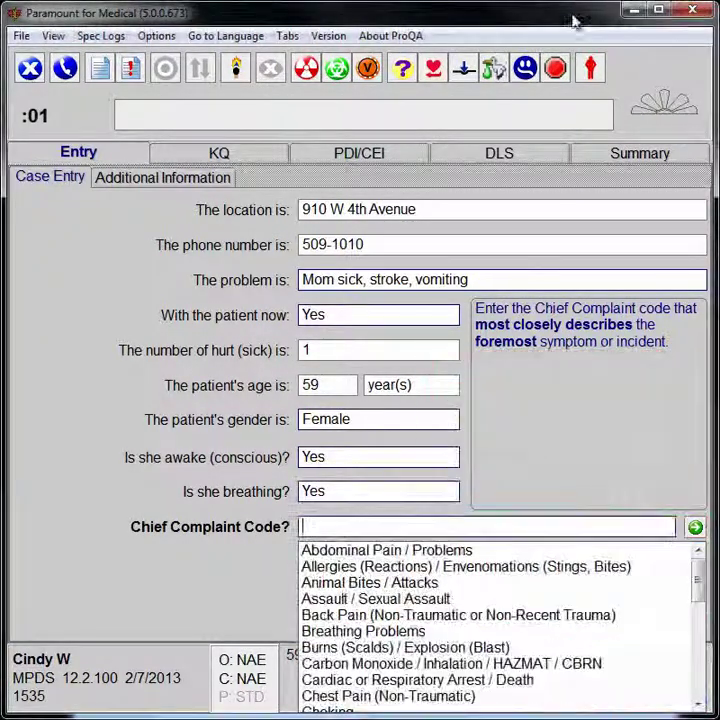
type("28")
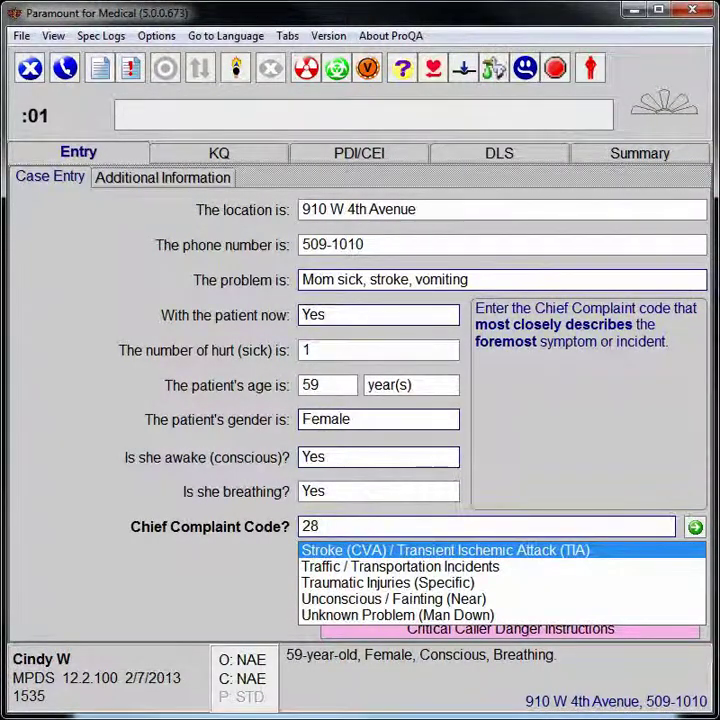
key("Return")
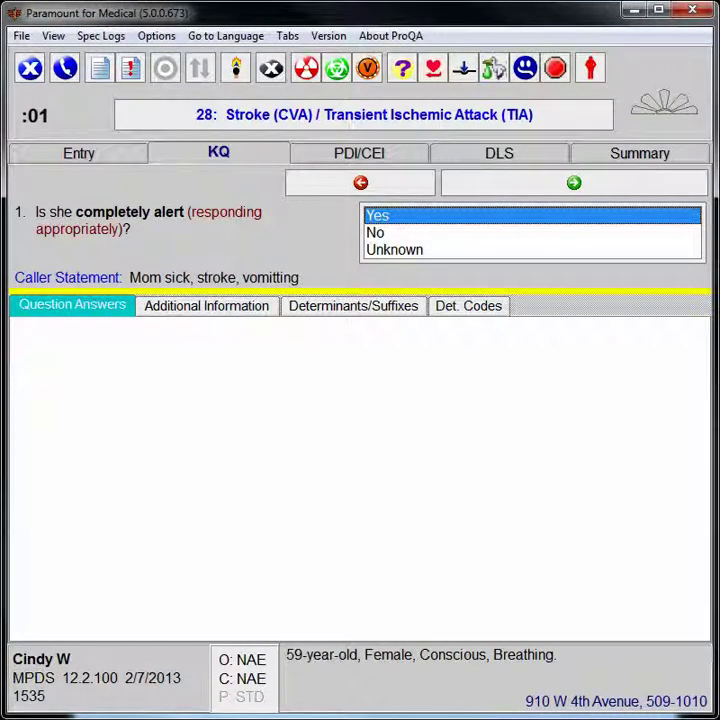
key("Return")
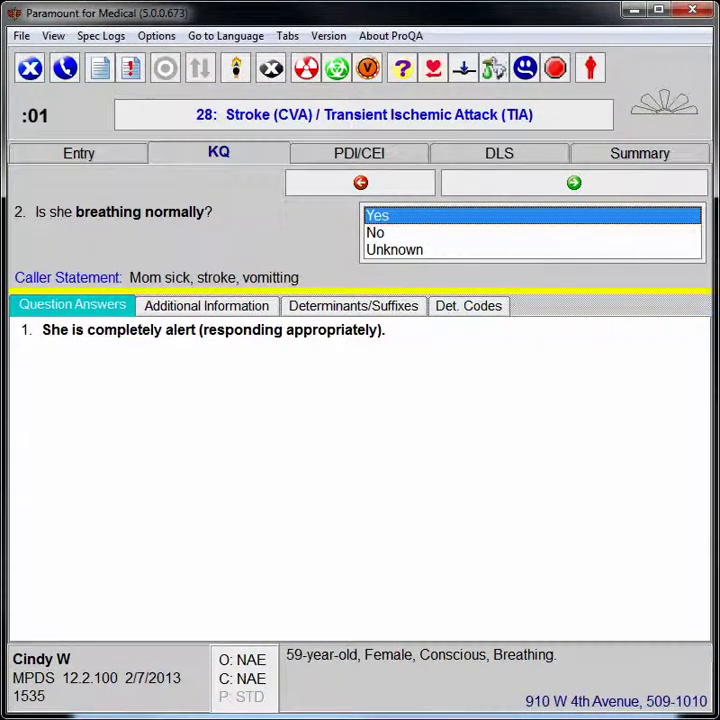
- Answer that she is breathing normally and choose "Paralysis or facial droop (one side)" as the stroke symptom
key("Return")
key("Down")
key("Down")
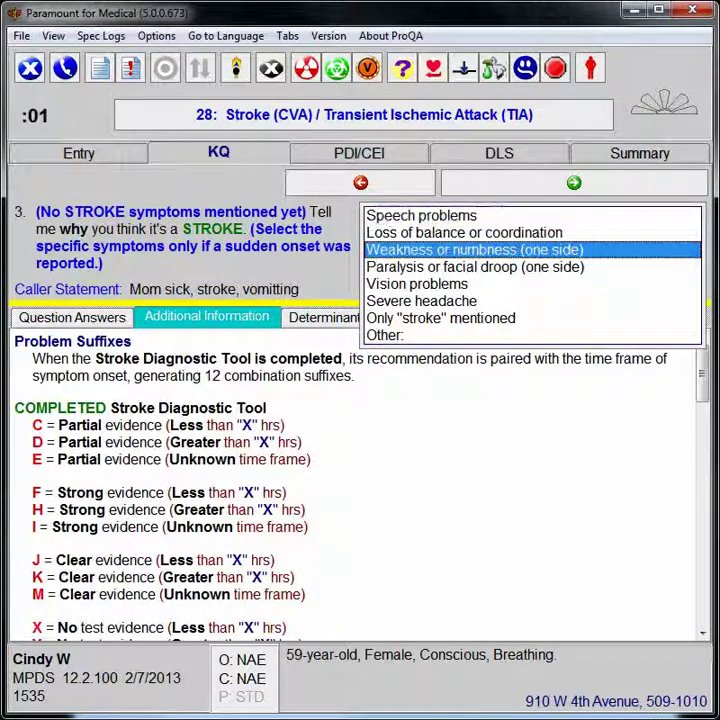
key("Return")
- Complete the Stroke Diagnostic Tool with a one-sided smile, both arms raised equally and correct speech, and accept "Clear evidence of stroke"
key("Return")
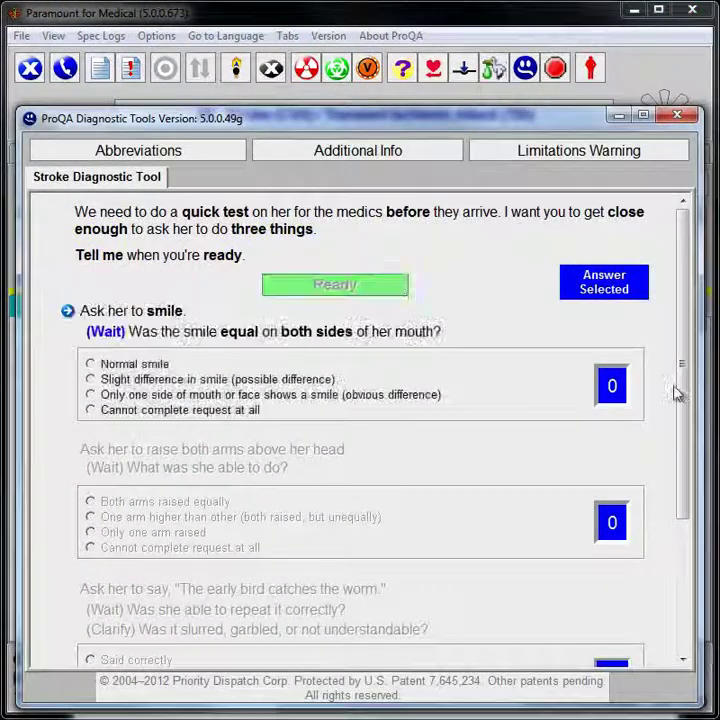
left_click(320, 398)
key("1")
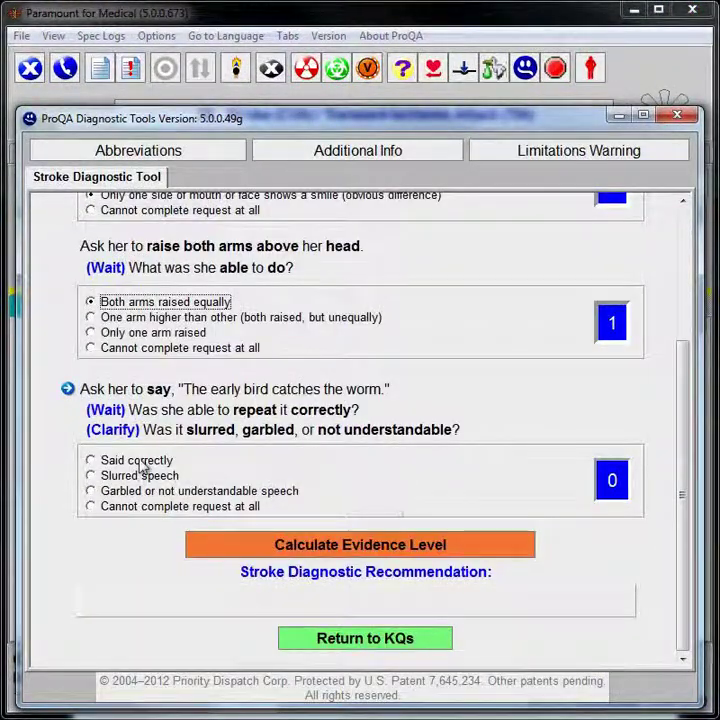
left_click(136, 461)
left_click(503, 548)
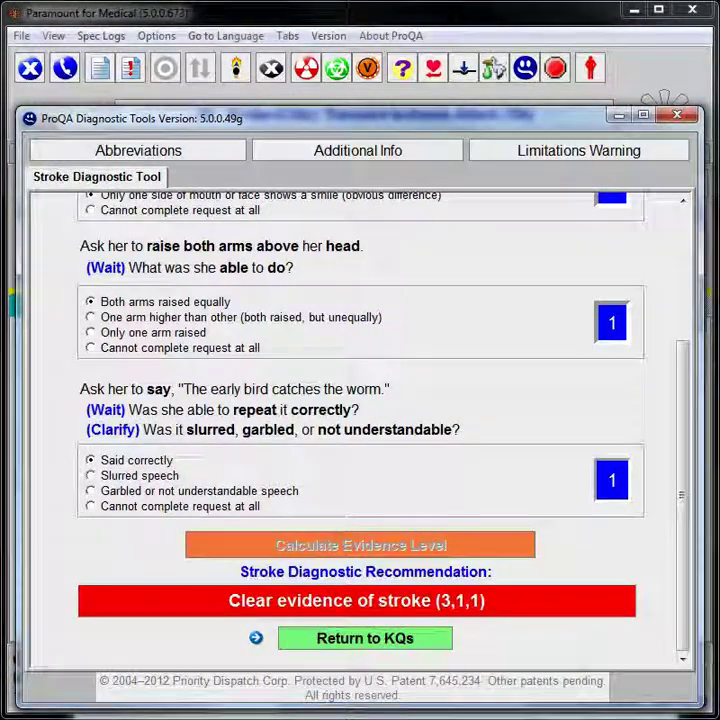
key("Return")
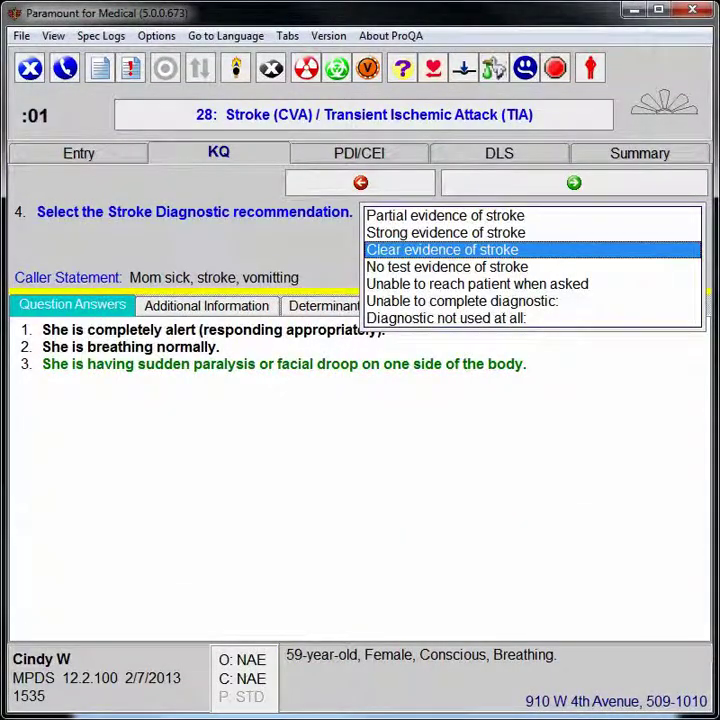
key("Return")
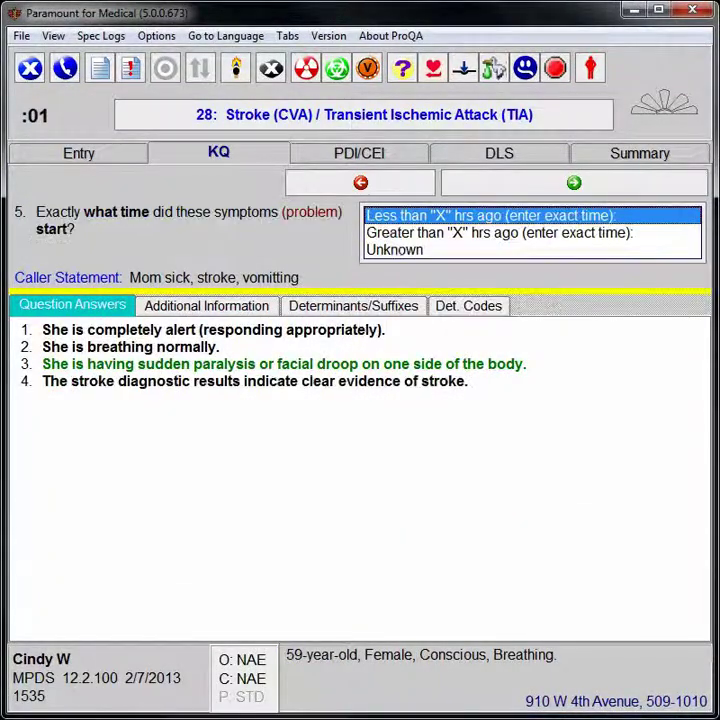
- Go back to the breathing question, answer Yes, and record paralysis or facial droop on one side as the stroke symptom
left_click(213, 352)
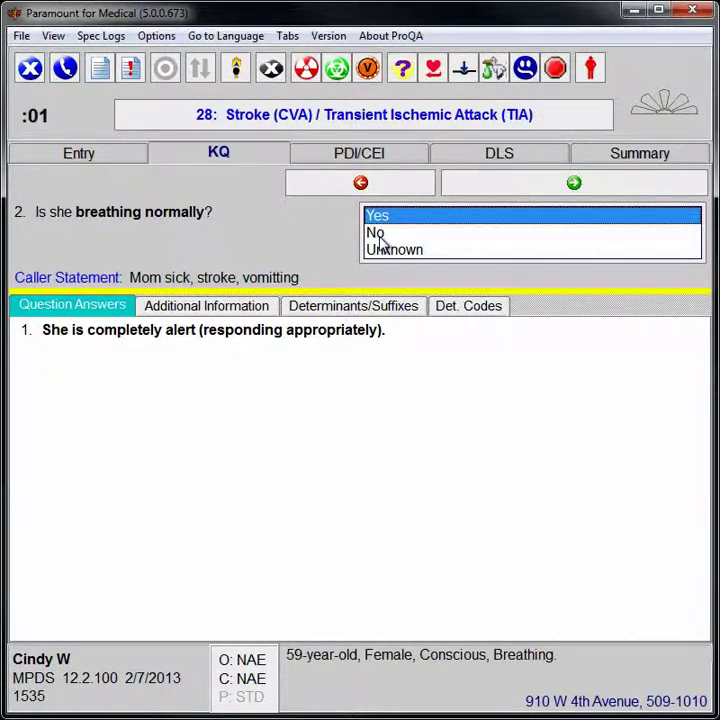
key("Return")
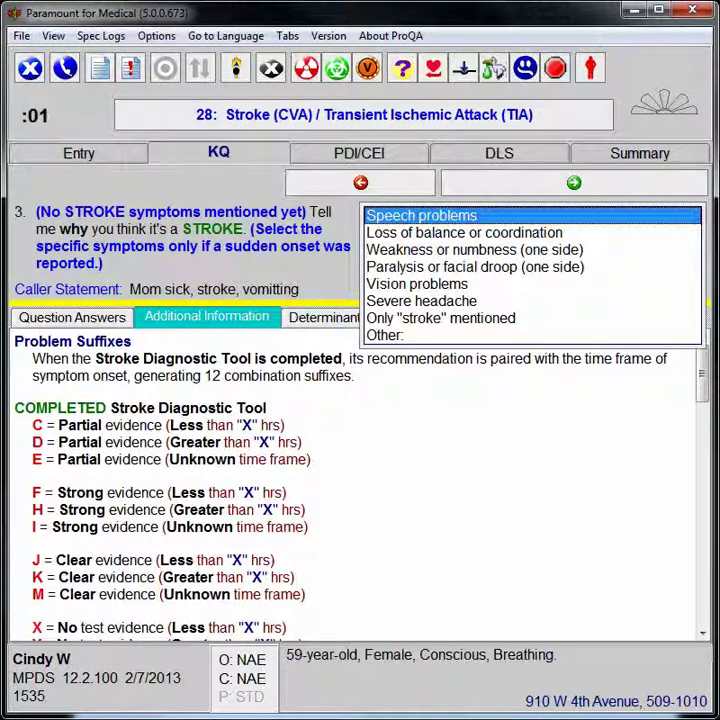
key("Down")
key("Down")
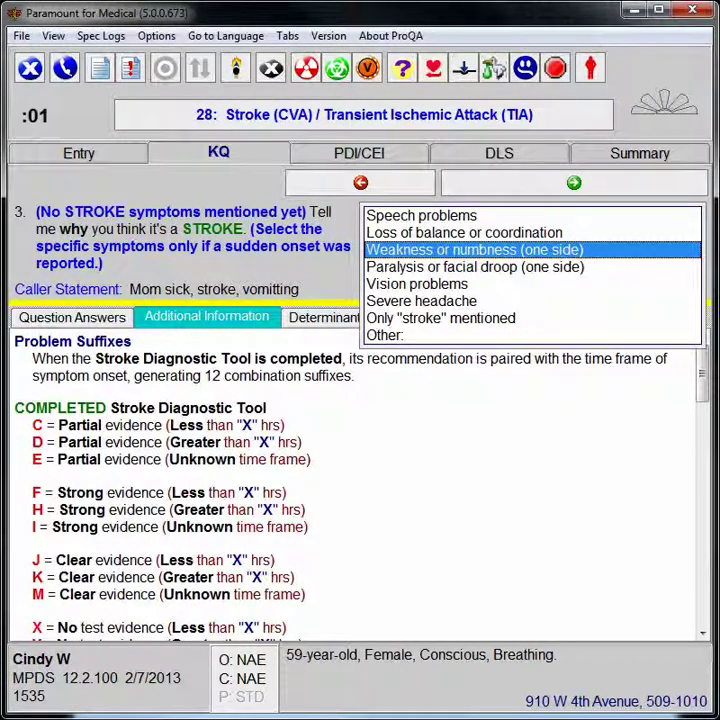
key("Down")
key("Return")
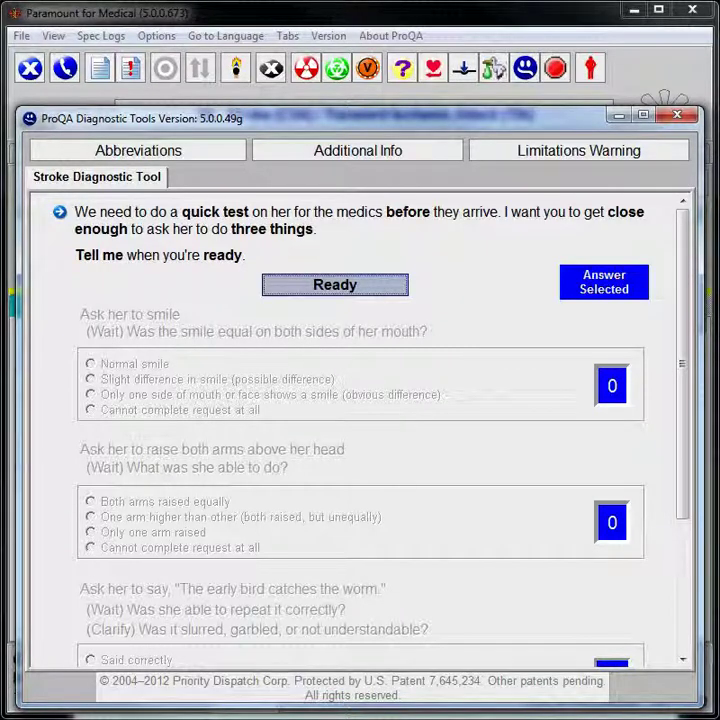
- Run the stroke test again with an obvious smile difference, equal arms and a correctly said phrase, and submit "Clear evidence of stroke"
key("Return")
left_click(322, 397)
key("Tab")
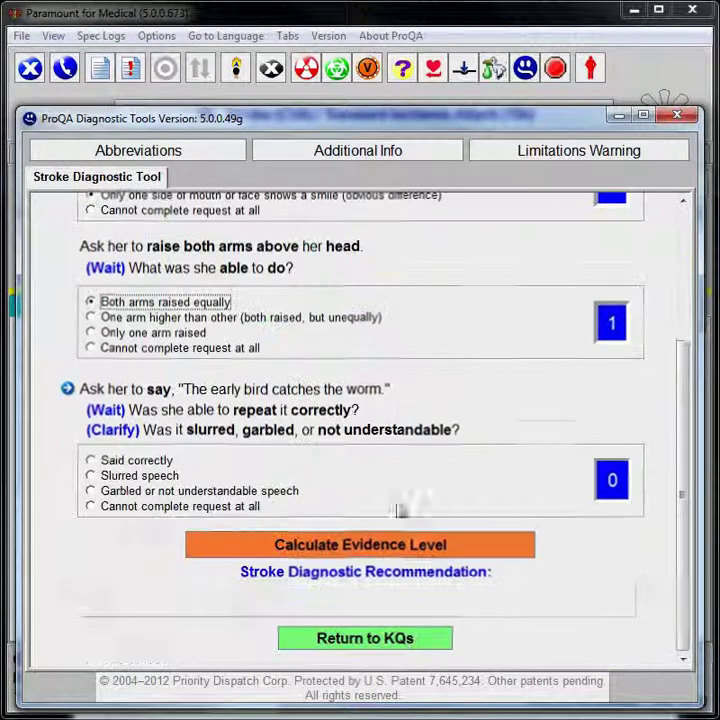
left_click(137, 462)
left_click(501, 554)
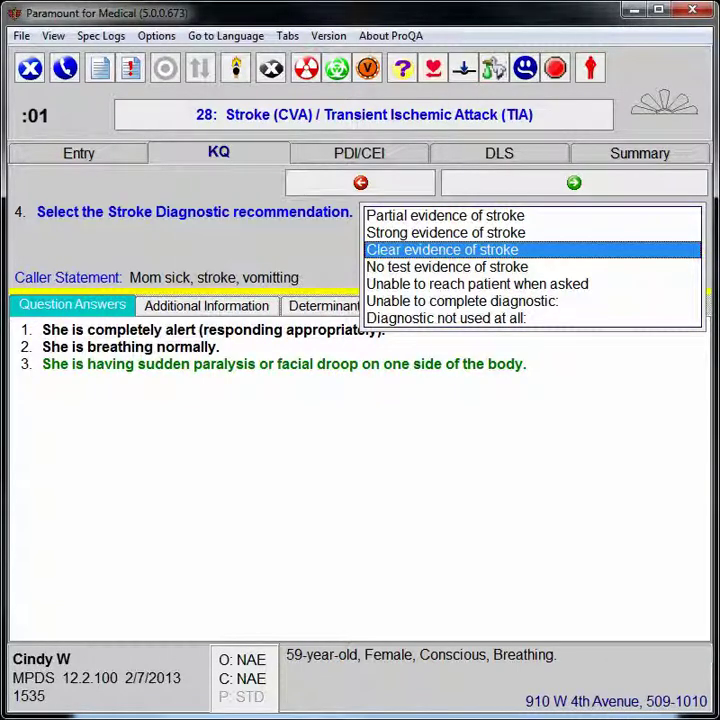
key("Return")
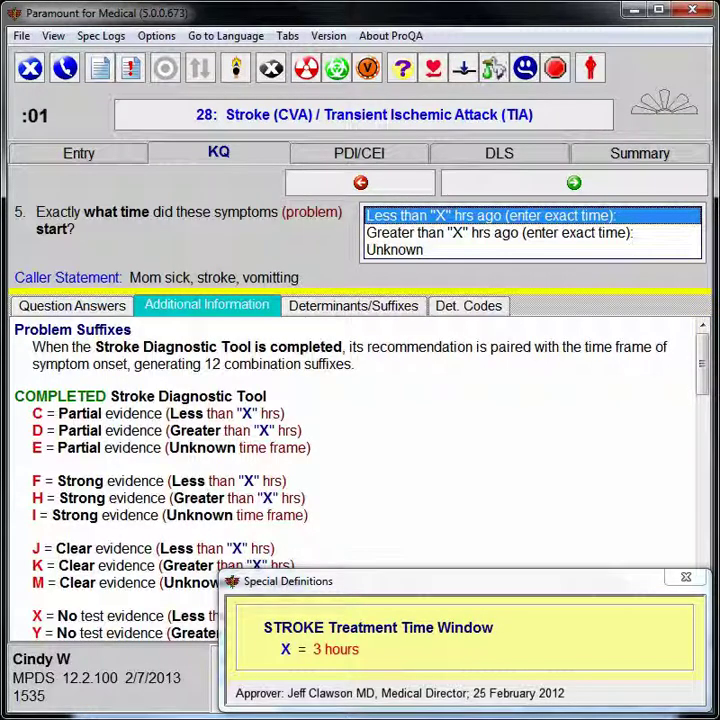
- Record that the symptoms started less than "X" hours ago, with 8am as the exact time
key("Return")
type("8")
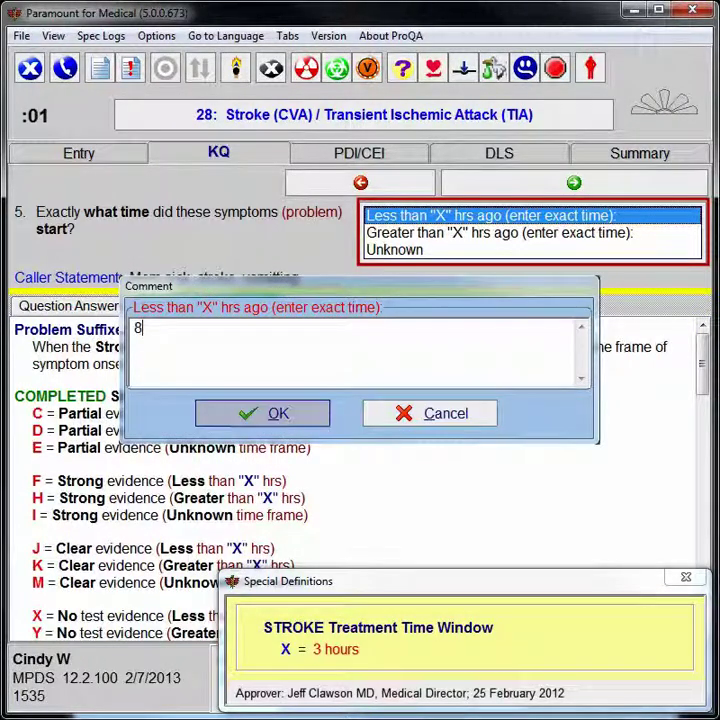
type("am")
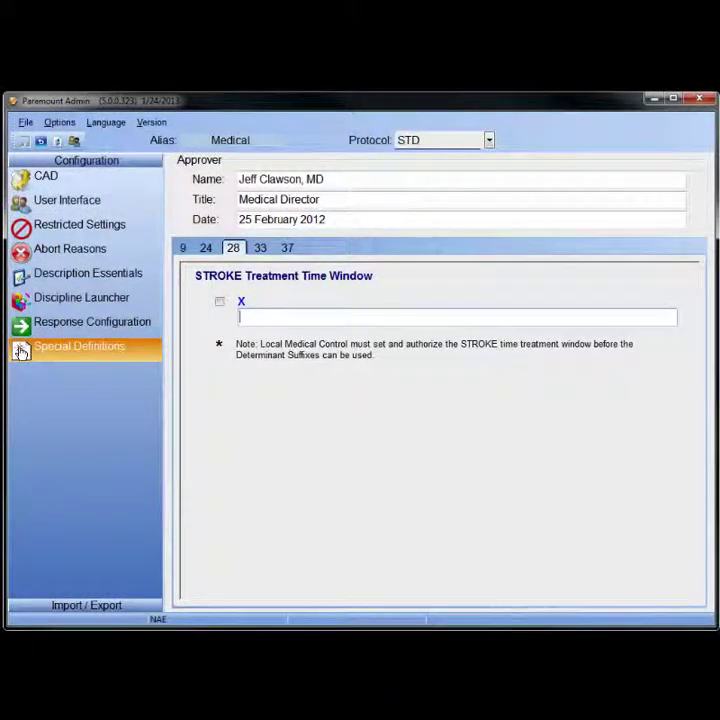
- In Paramount Admin, set Protocol 28's STROKE Treatment Time Window X to 3 hours, and submit the less-than-"X" onset answer in ProQA
type("3 hours")
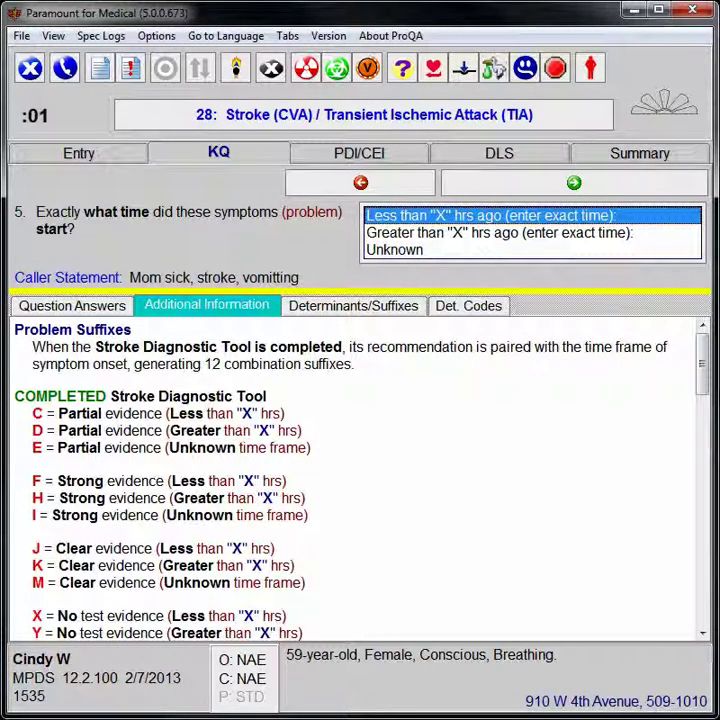
key("Return")
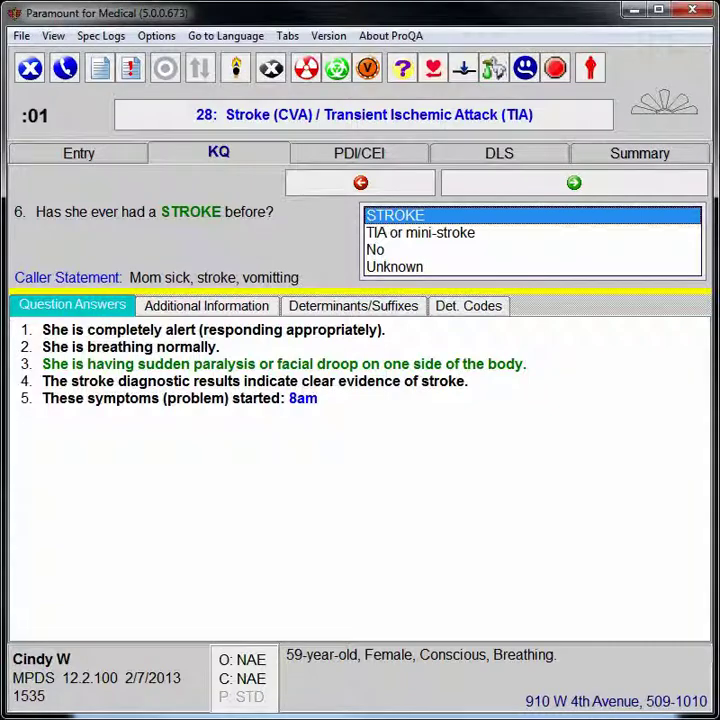
- Record a previous TIA or mini-stroke as her stroke history and select determinant 10, TIA (mini-stroke) history
left_click(214, 311)
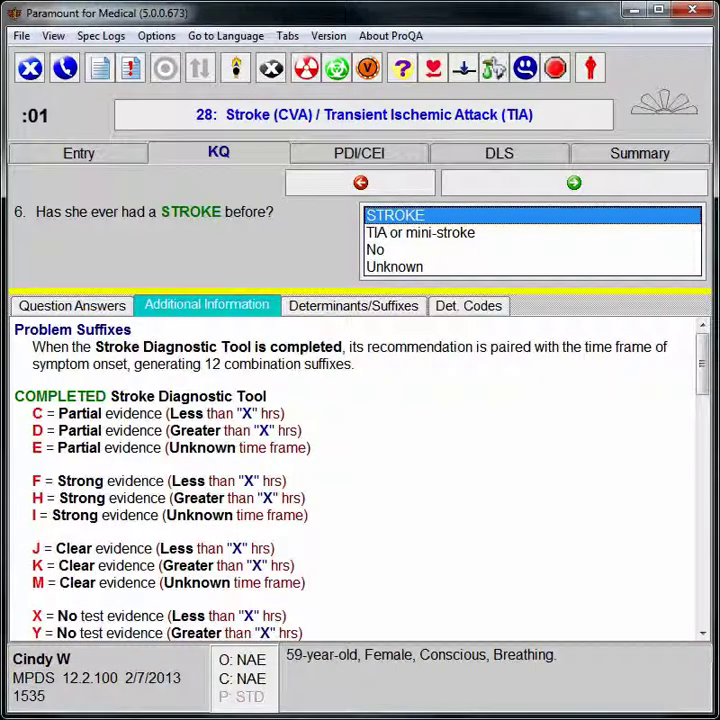
double_click(443, 245)
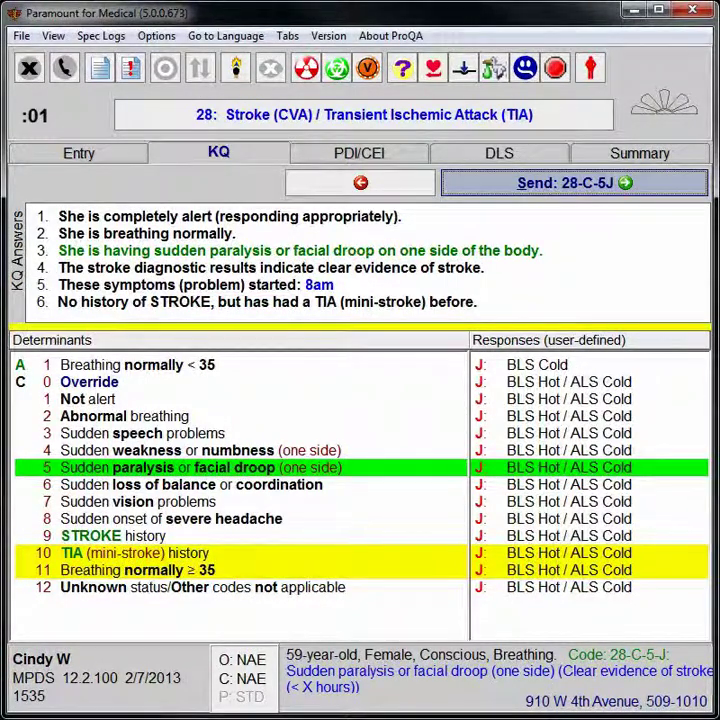
left_click(445, 556)
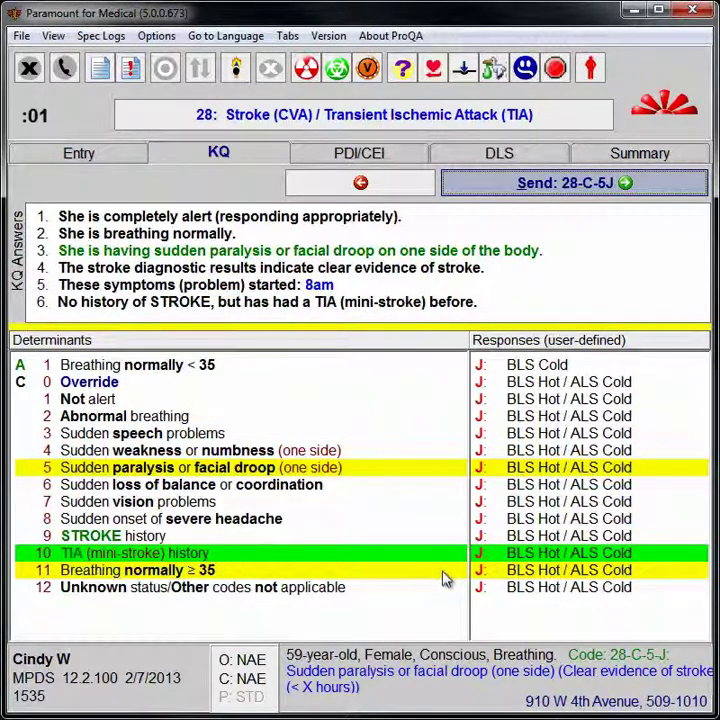
- Select determinant 5, sudden paralysis or facial droop, send code 28-C-5J, and mark post-dispatch instruction a as given
left_click(445, 577)
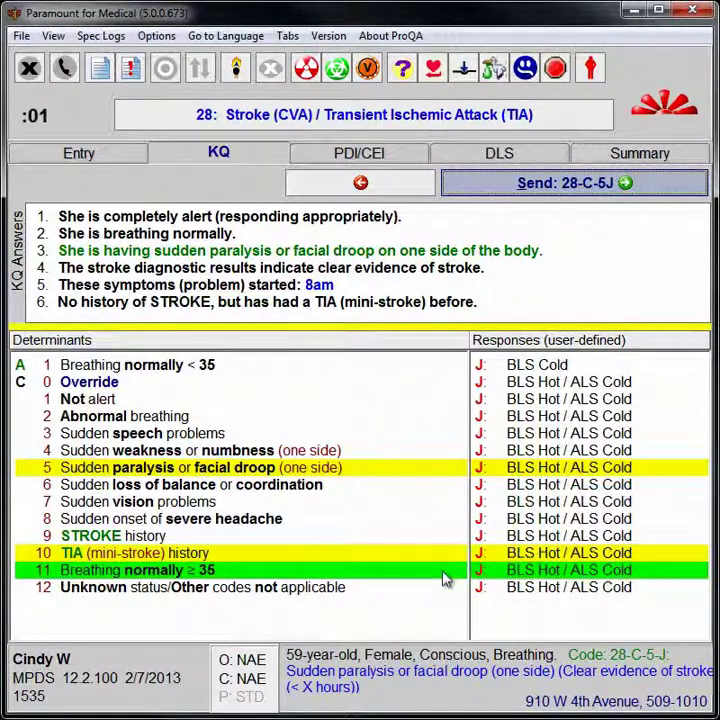
left_click(449, 475)
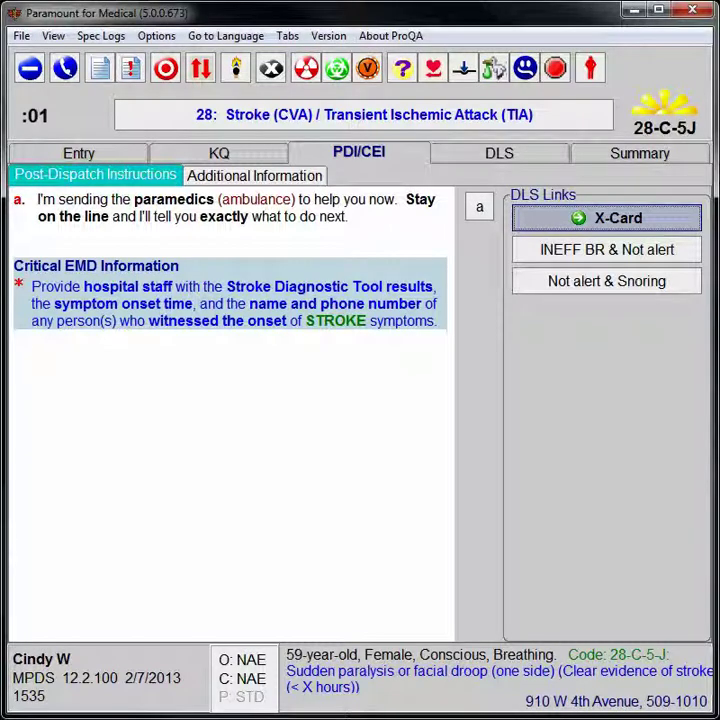
key("a")
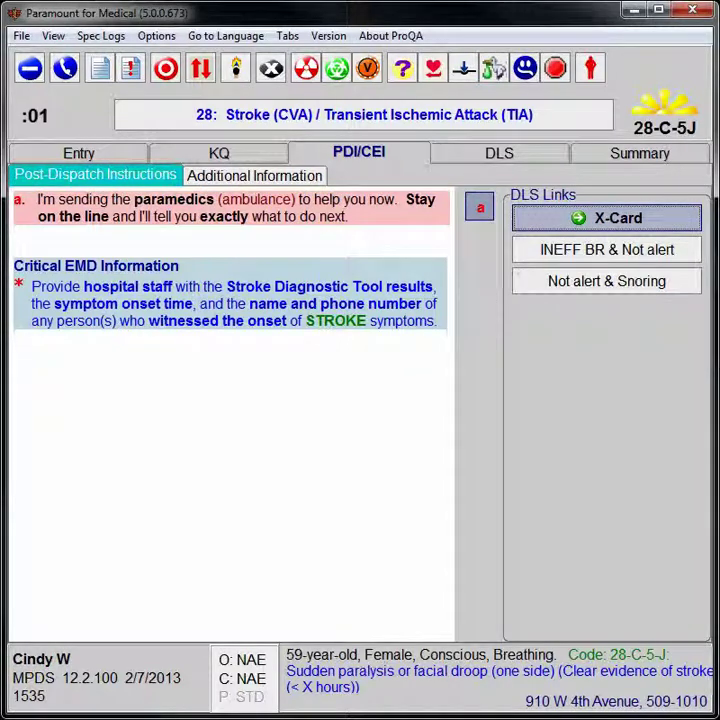
key("Down")
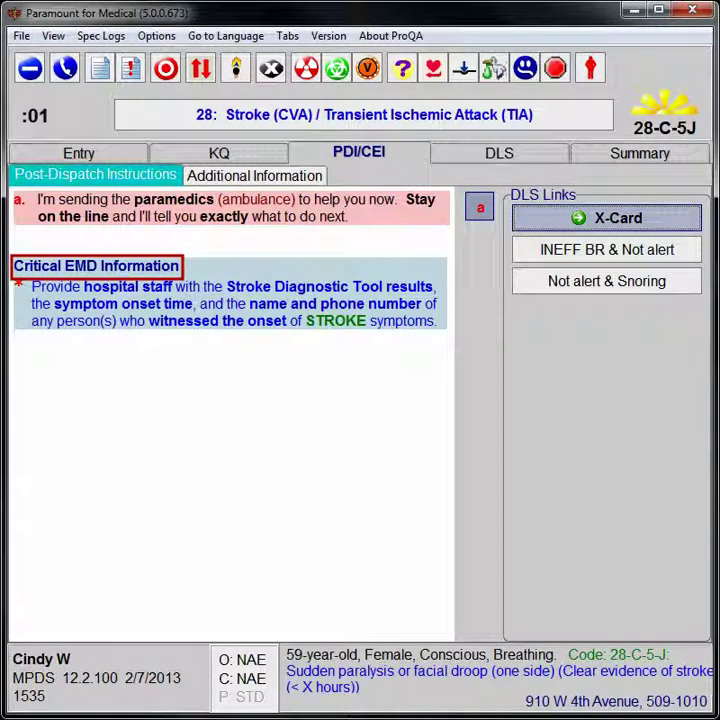
key("Down")
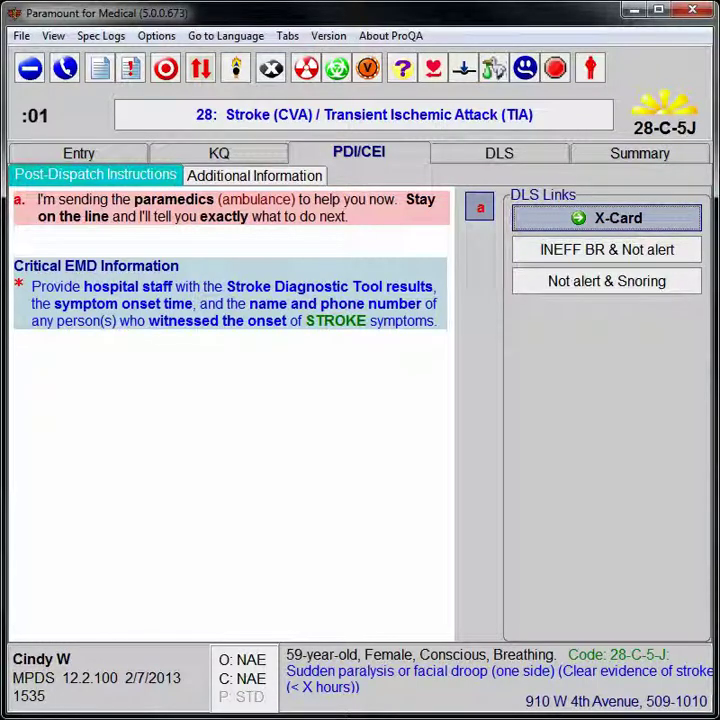
- Continue to the X-Card instructions, report the patient as Stable, and choose to close the case after the last instruction
key("Return")
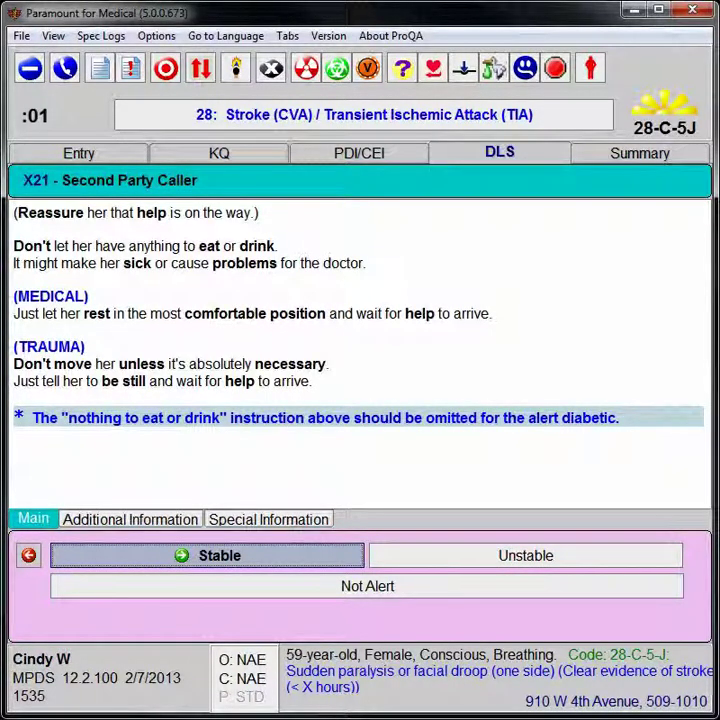
key("Return")
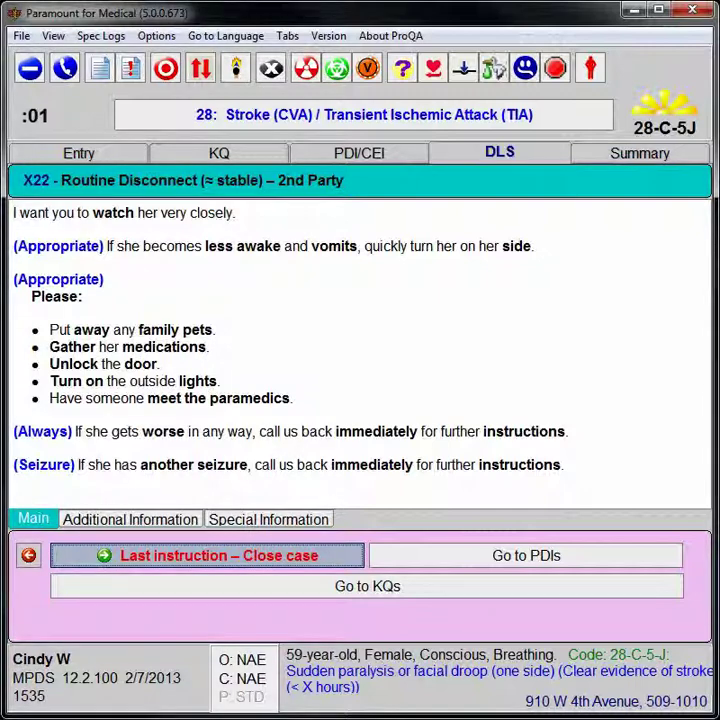
left_click(324, 567)
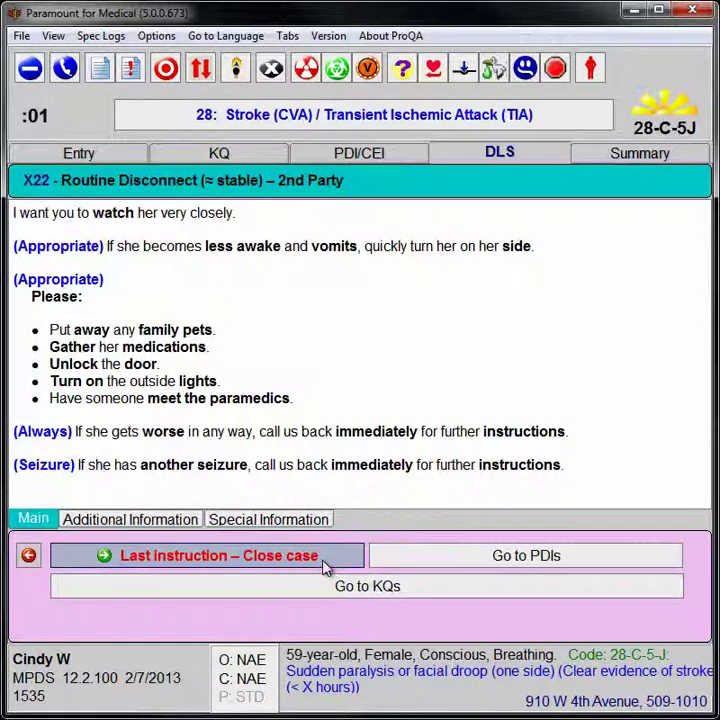